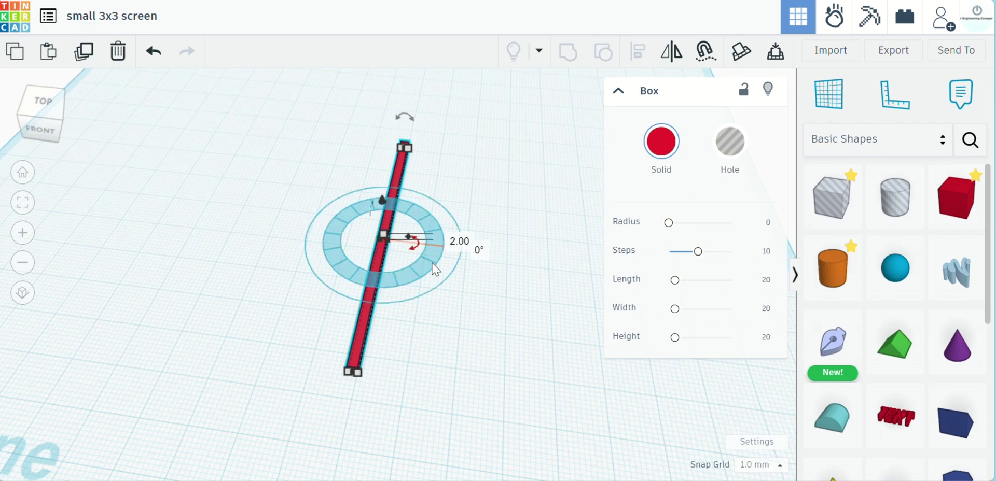
Zoom the view in and back out around the long thin bar.
scroll(481, 295, "down", 2)
scroll(430, 319, "up", 4)
Move the copied bar right so it sits beside the original bar.
right_click_drag(421, 322, 407, 320)
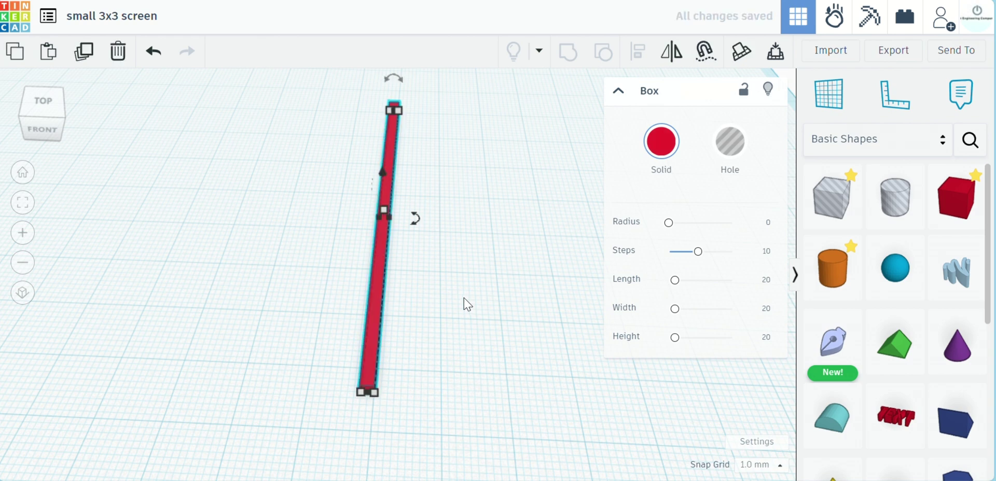
key("Right")
key("Right")
key("Right")
key("Right")
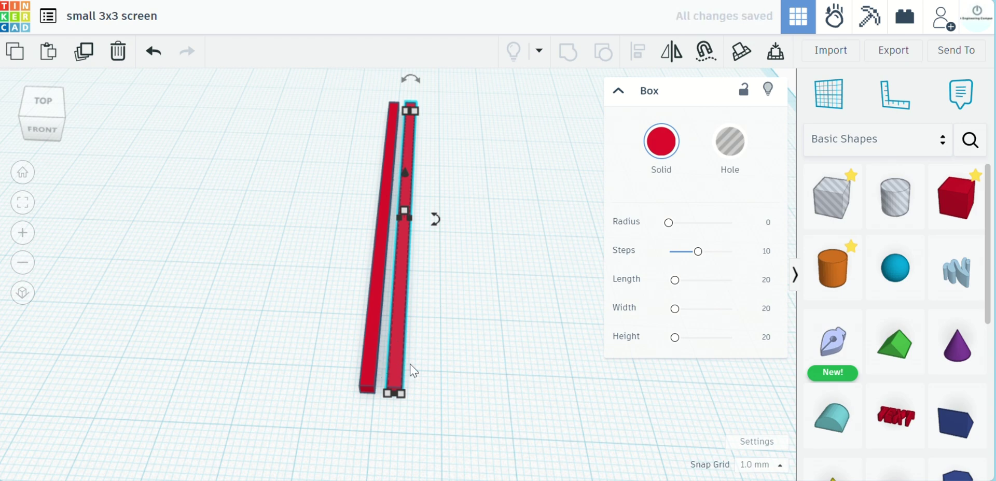
right_click_drag(537, 295, 502, 291)
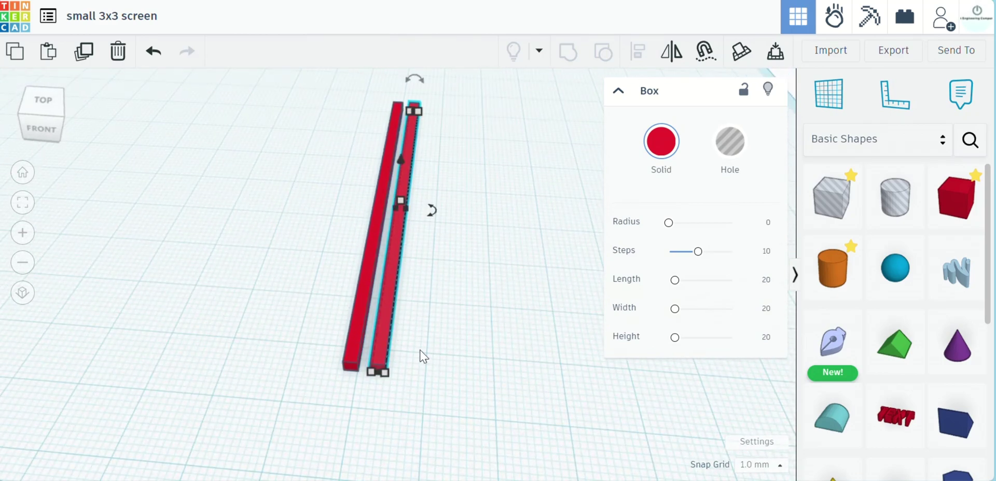
Duplicate the bar repeatedly until eighteen evenly spaced parallel bars form the row.
key("ctrl+d")
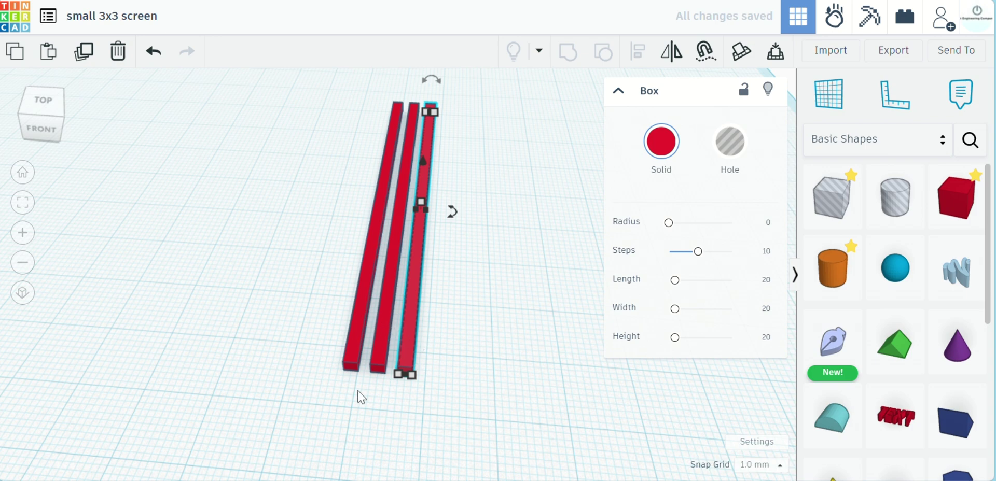
key("ctrl+d")
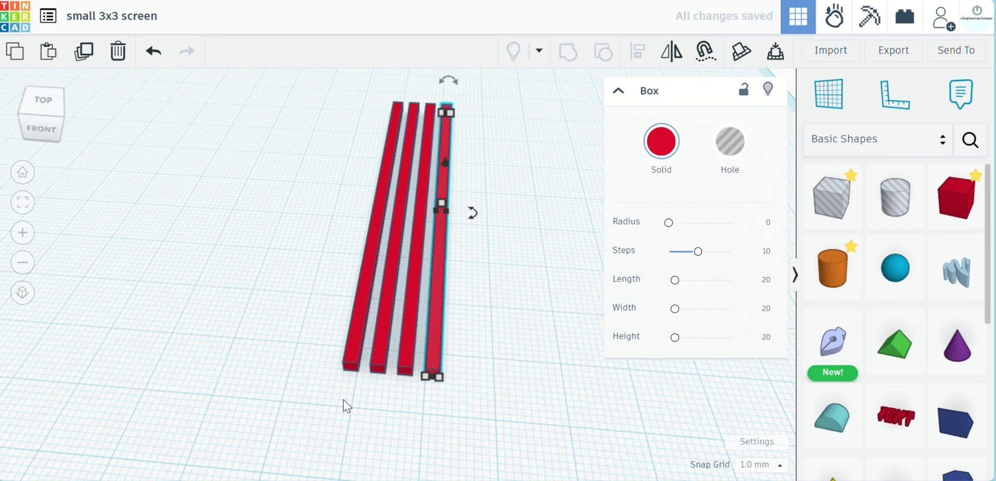
key("ctrl+d")
key("ctrl+d")
key("ctrl+d")
key("ctrl+d")
key("ctrl+d")
key("ctrl+d")
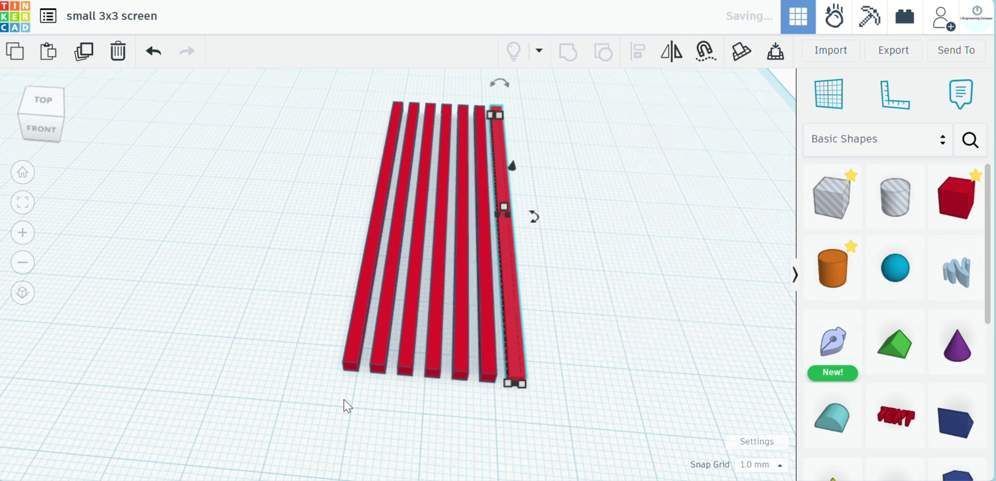
key("ctrl+d")
key("ctrl+d")
key("ctrl+d")
key("ctrl+d")
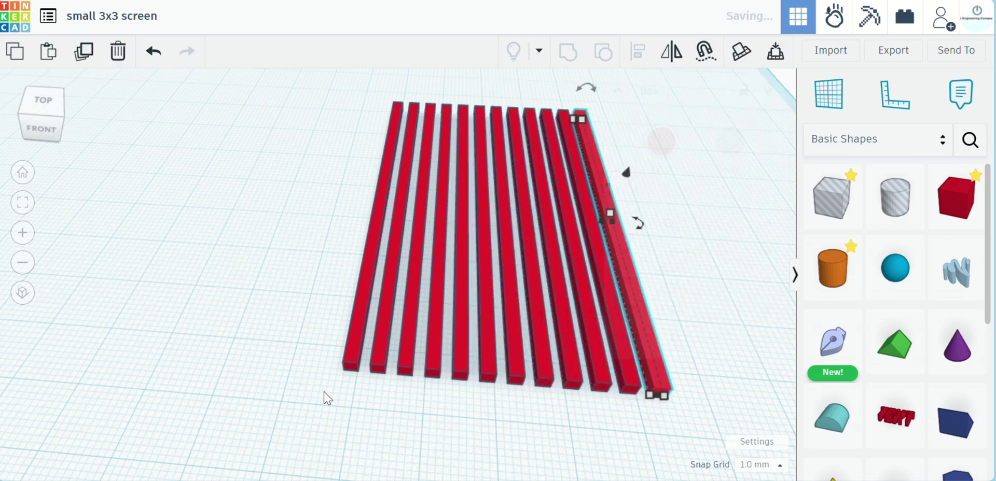
scroll(257, 328, "up", 3)
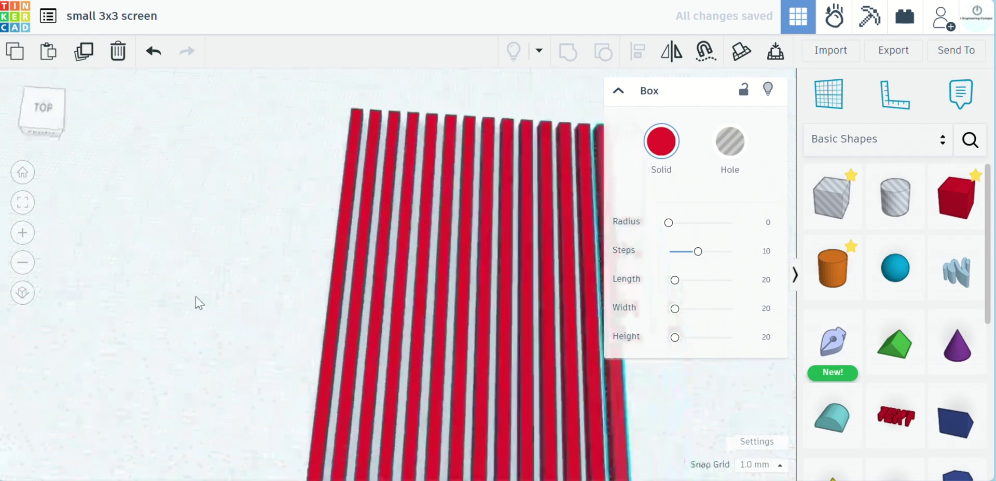
scroll(194, 299, "down", 5)
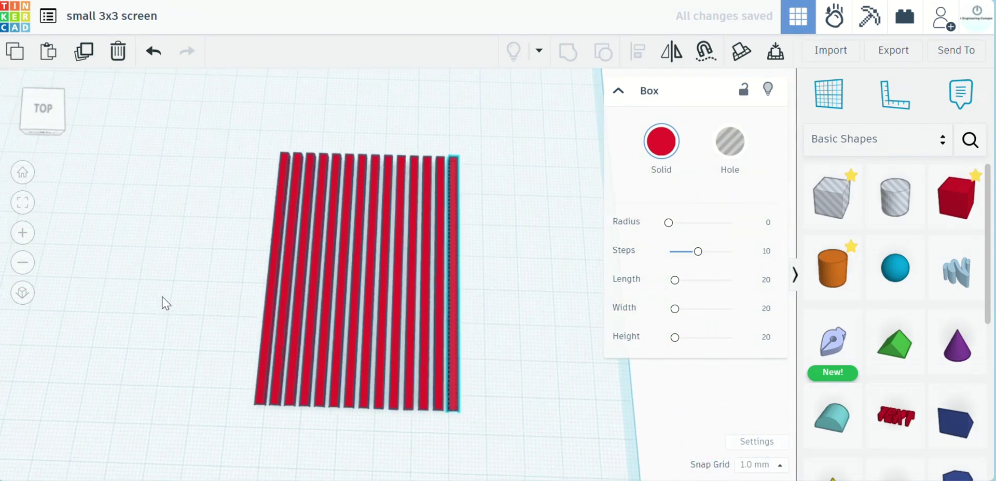
key("ctrl+d")
key("ctrl+d")
key("ctrl+d")
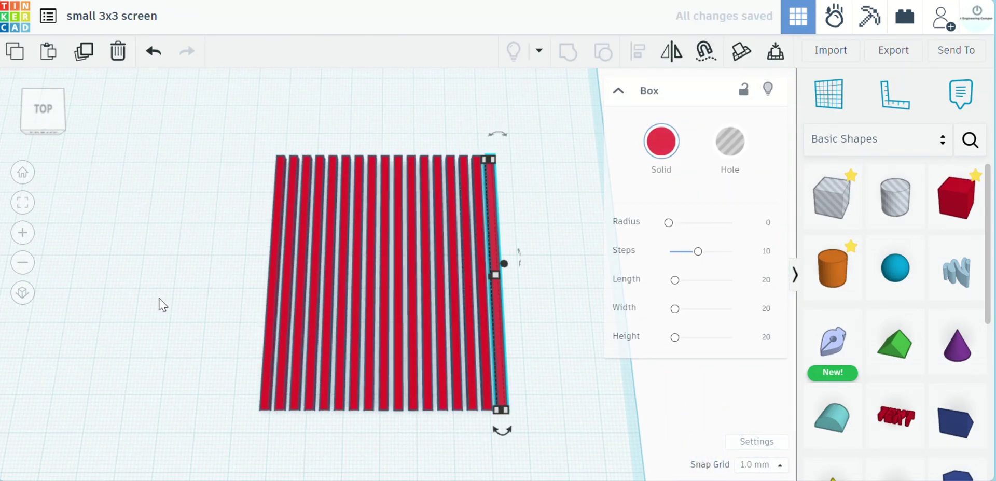
key("ctrl+d")
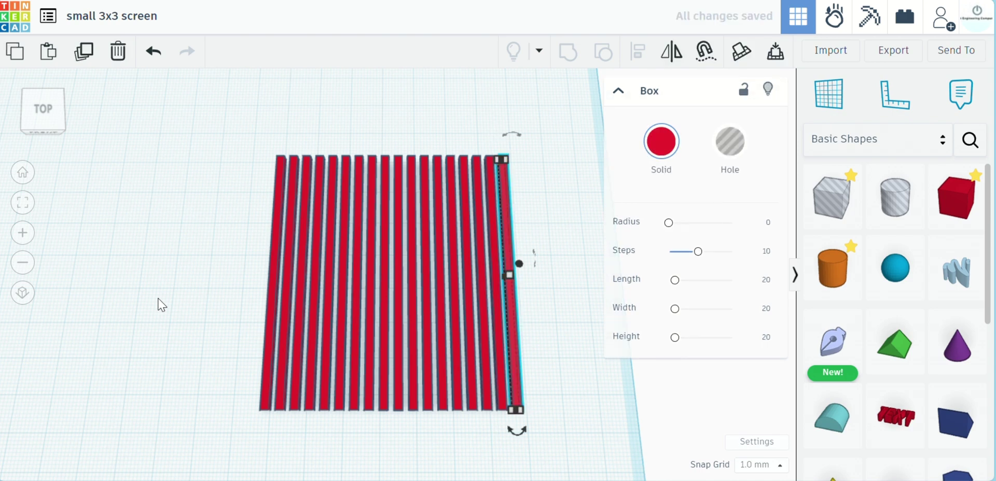
left_click(162, 305)
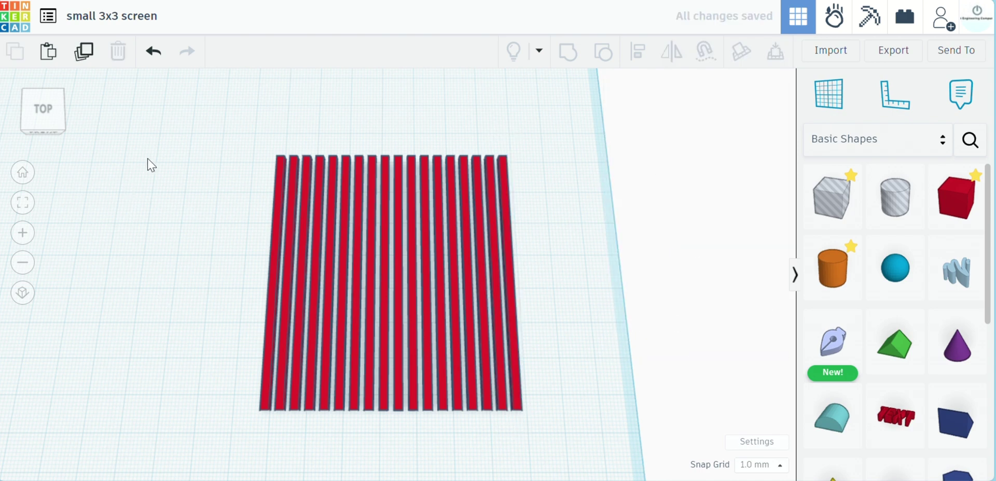
Select all eighteen bars and group them into one shape.
left_click_drag(246, 157, 626, 396)
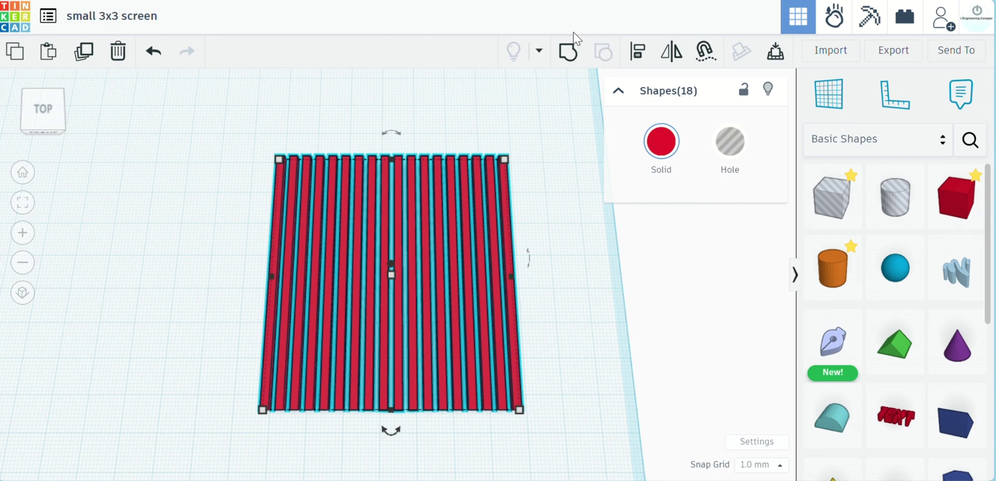
left_click(568, 52)
right_click_drag(583, 311, 492, 418)
left_click(502, 399)
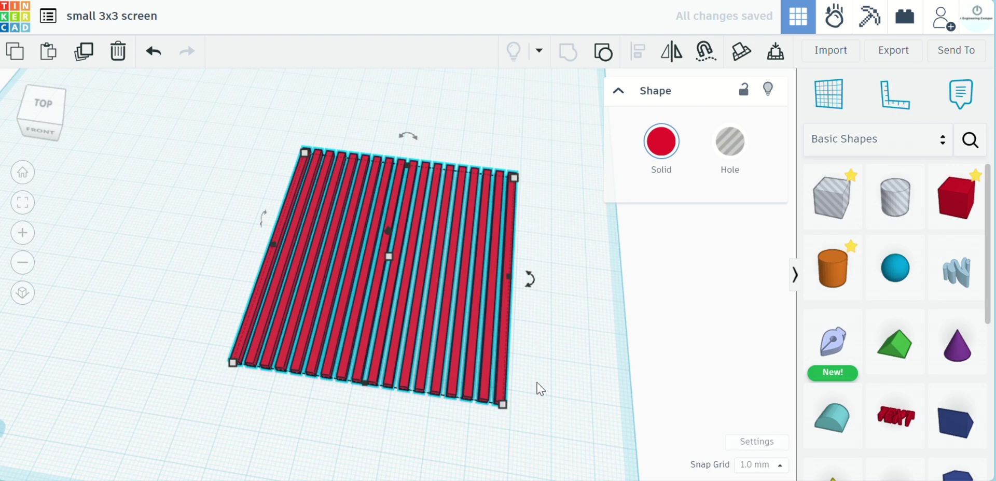
left_click(542, 178)
left_click(461, 187)
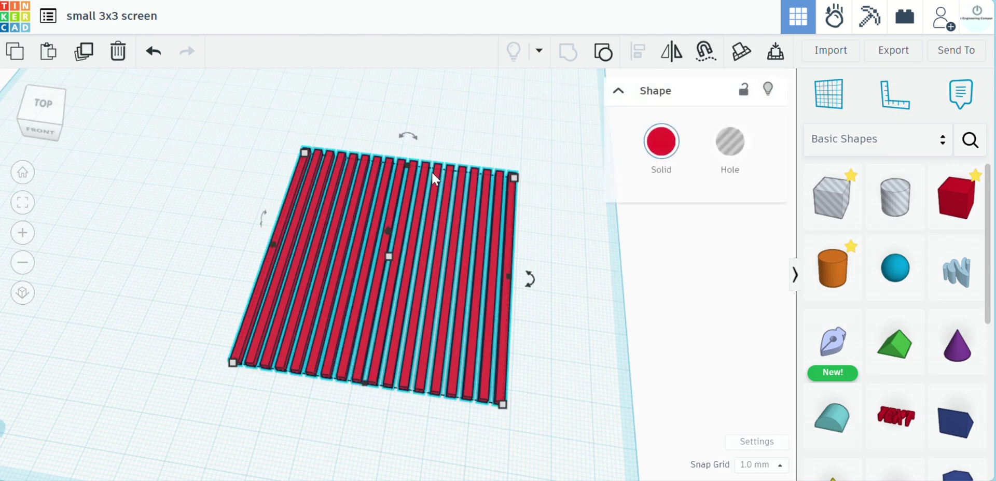
Shorten the bar group from 75 mm to 70 mm so it measures 70 x 70 mm.
left_click_drag(407, 173, 406, 176)
left_click(441, 115)
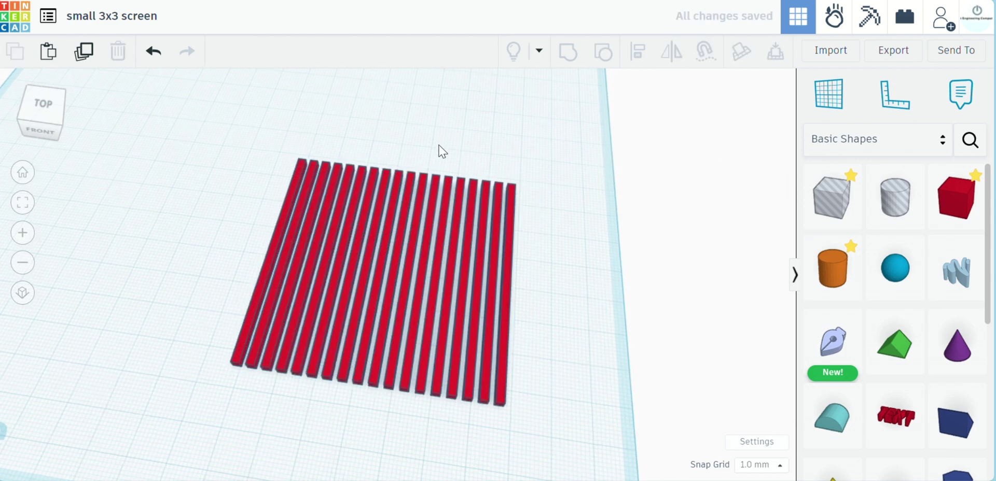
left_click(506, 377)
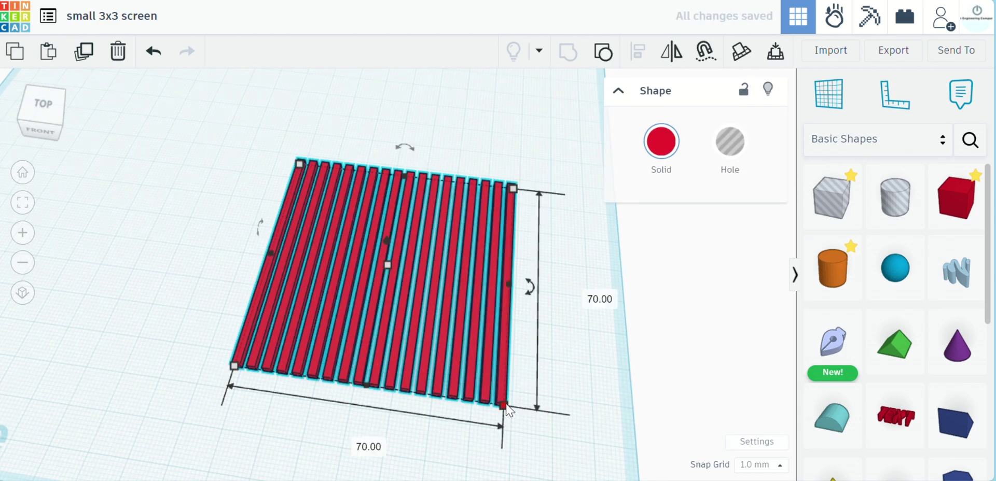
left_click(149, 173)
scroll(202, 169, "down", 3)
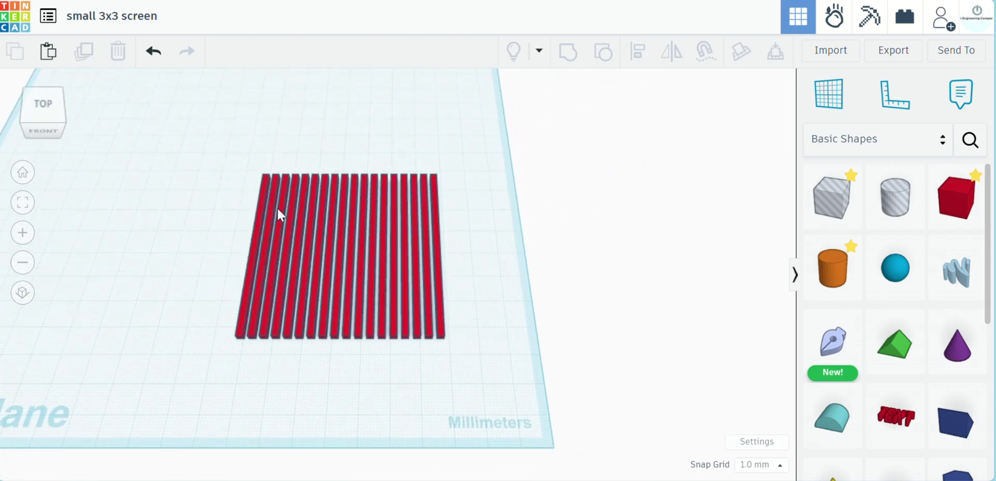
Duplicate the bar group and rotate the copy -90° across the originals into a mesh.
left_click(303, 236)
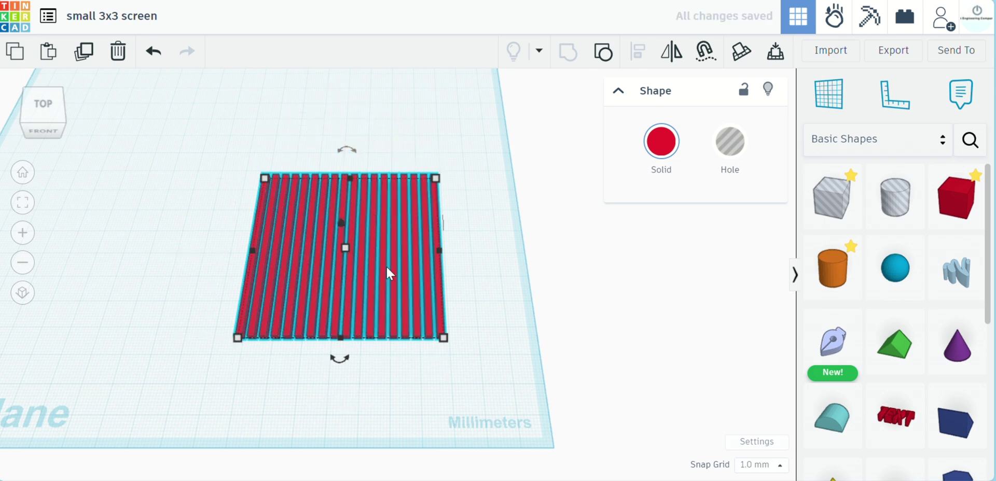
left_click_drag(339, 358, 447, 247)
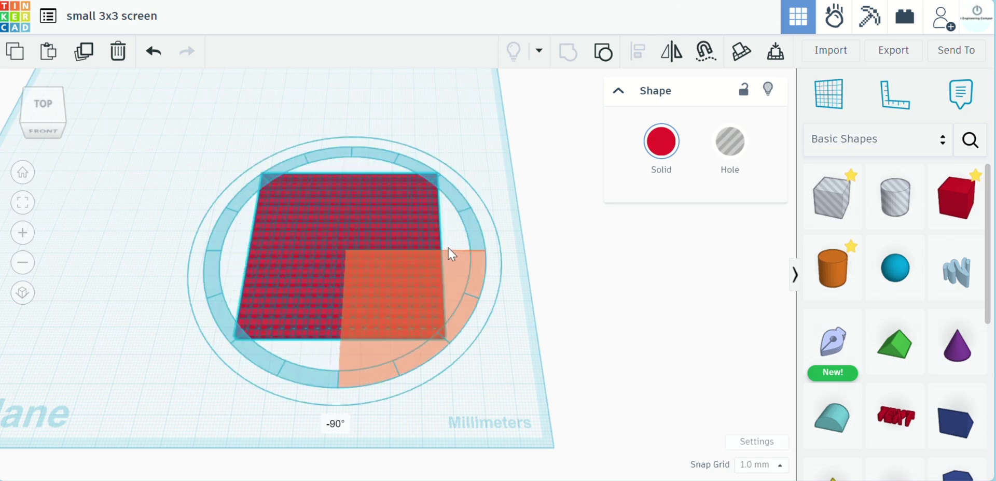
left_click(465, 206)
right_click_drag(466, 206, 473, 258)
scroll(362, 306, "up", 1)
right_click_drag(362, 306, 421, 248)
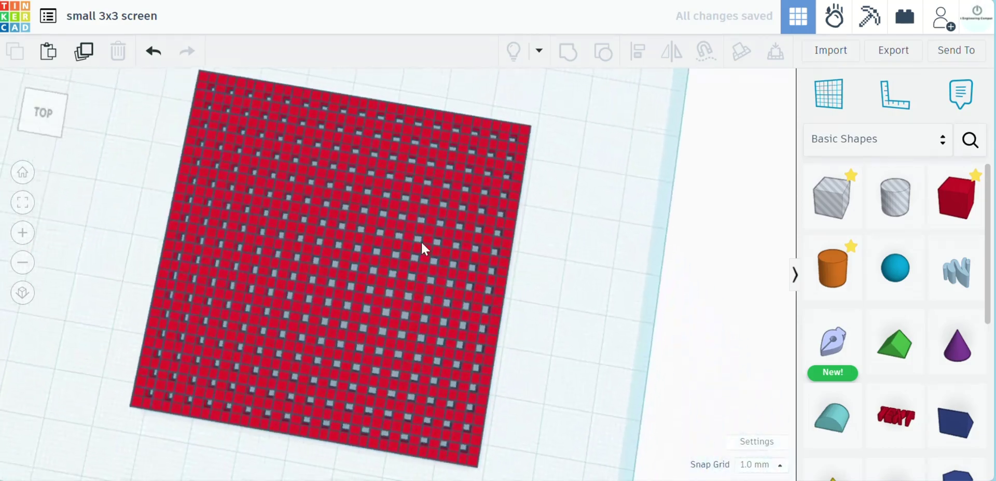
mouse_move(436, 343)
right_mouse_down()
mouse_move(405, 356)
mouse_move(389, 342)
mouse_move(434, 342)
right_mouse_up()
Place a new box above the mesh and flatten it into a 4 mm high, 3 mm strip.
middle_click_drag(519, 304, 511, 295)
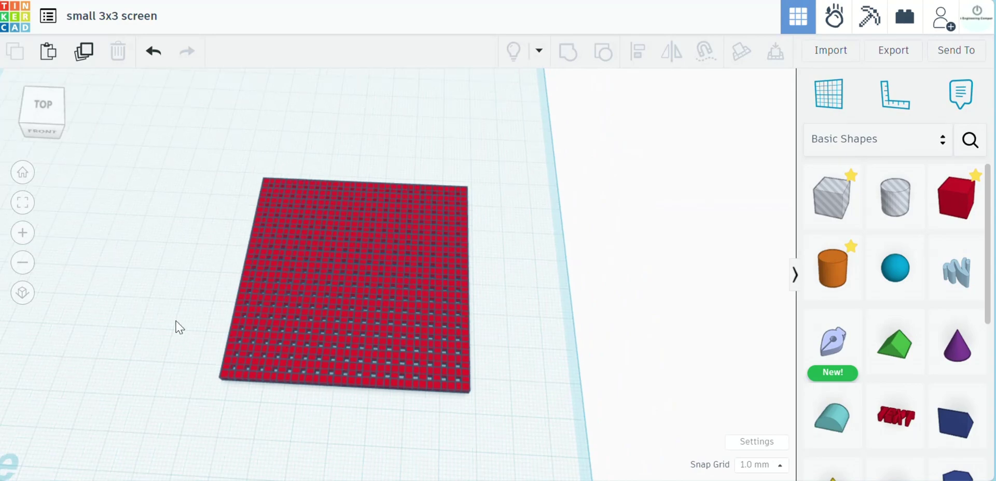
mouse_move(532, 267)
right_mouse_down()
mouse_move(492, 191)
mouse_move(531, 269)
mouse_move(516, 273)
mouse_move(534, 272)
right_mouse_up()
left_click(956, 197)
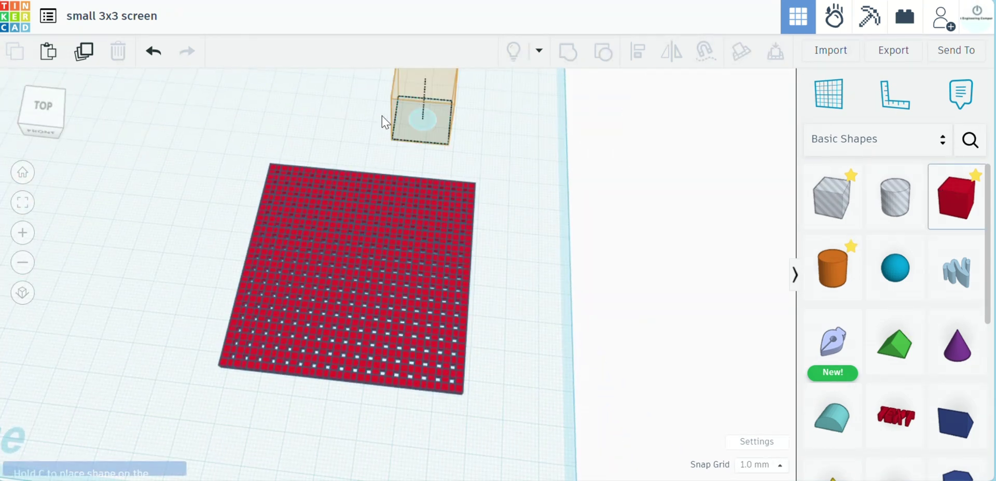
left_click(369, 109)
left_click_drag(356, 105, 348, 147)
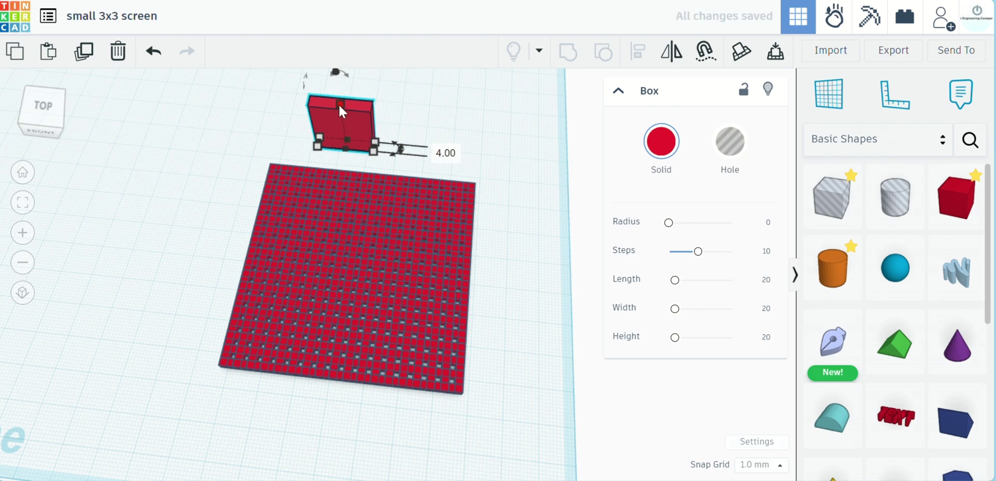
left_click_drag(338, 103, 352, 147)
left_click(445, 94)
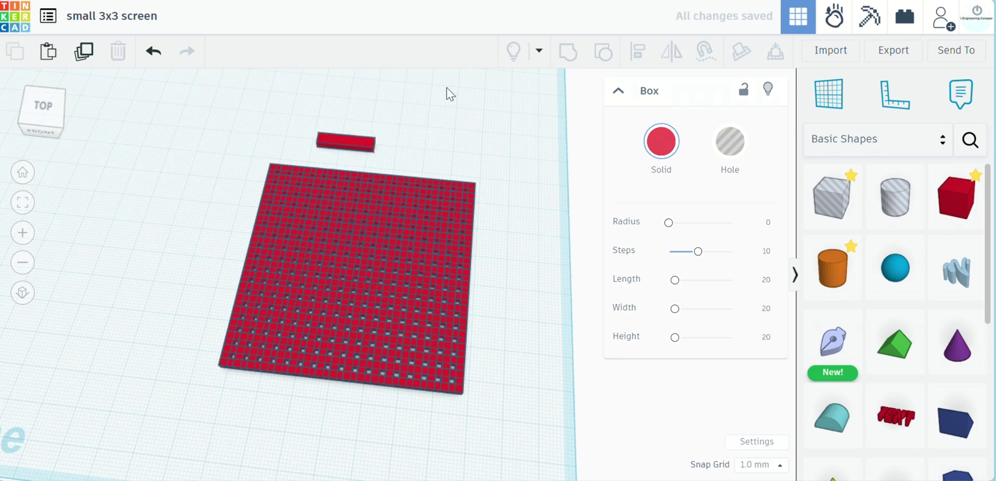
right_click_drag(520, 375, 446, 212)
right_click_drag(256, 203, 247, 228)
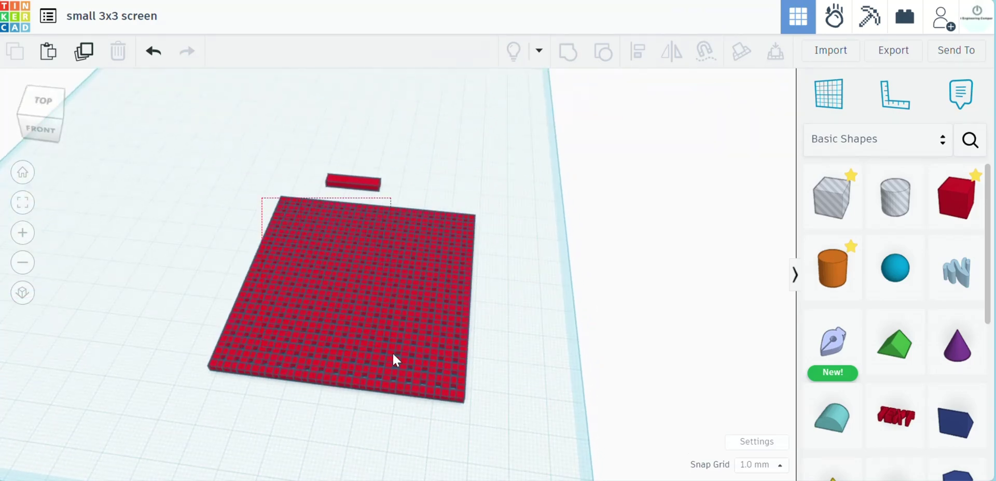
left_click_drag(393, 354, 474, 404)
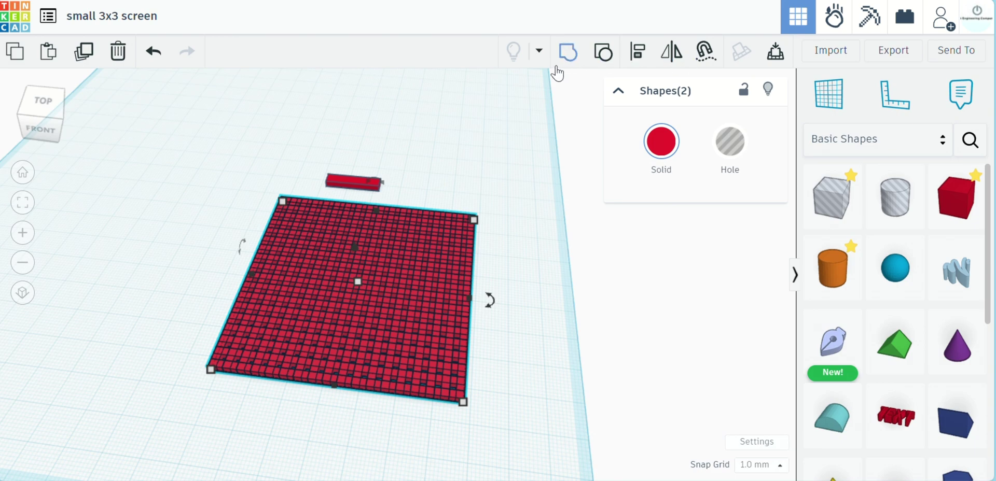
left_click(572, 54)
left_click(494, 190)
right_click_drag(494, 190, 409, 129)
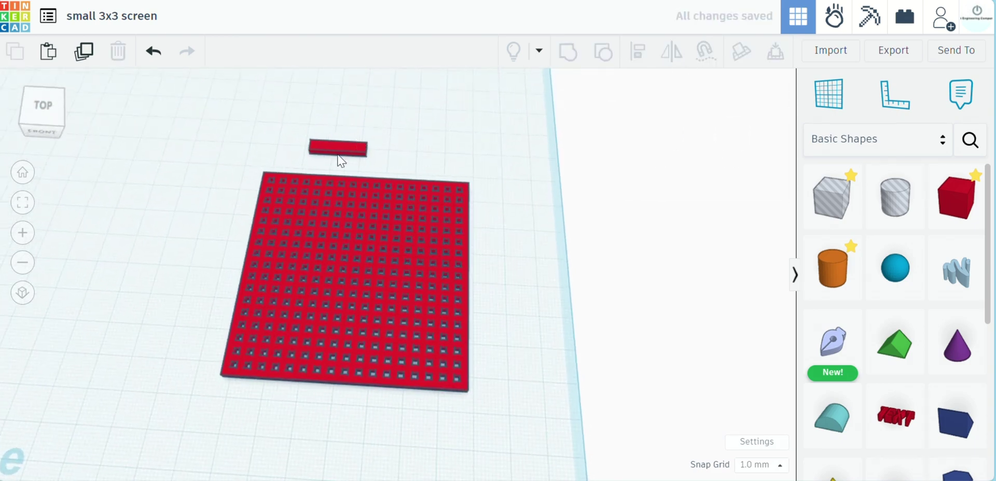
left_click(402, 312)
right_click_drag(534, 313, 442, 315)
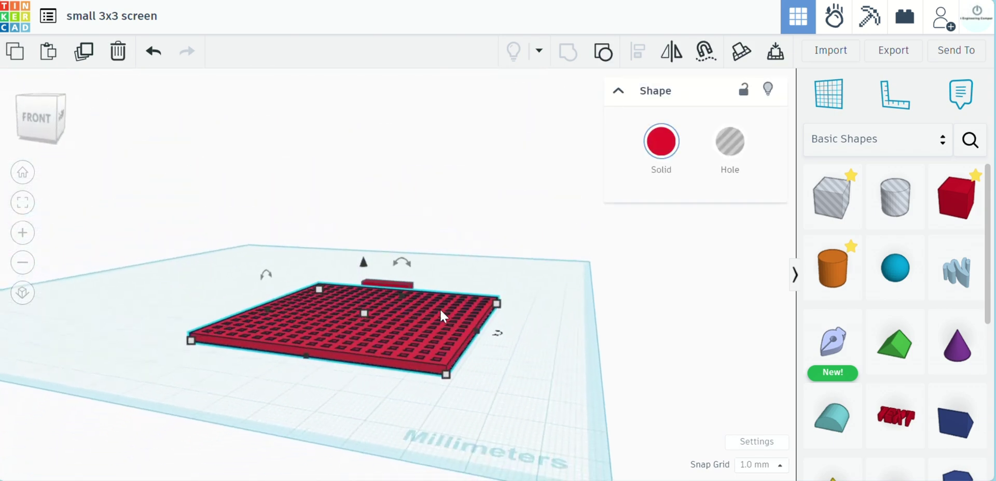
mouse_move(366, 313)
left_click(447, 203)
right_click_drag(446, 203, 433, 289)
left_click(570, 275)
left_click(436, 287)
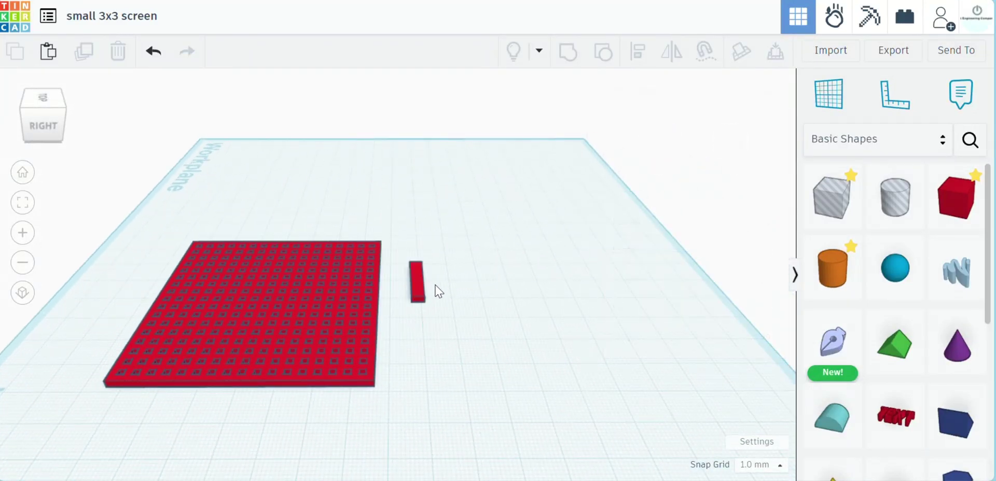
Change the strip's 20.00 length to 70 mm and move it flush against the mesh's right edge.
left_click(358, 314)
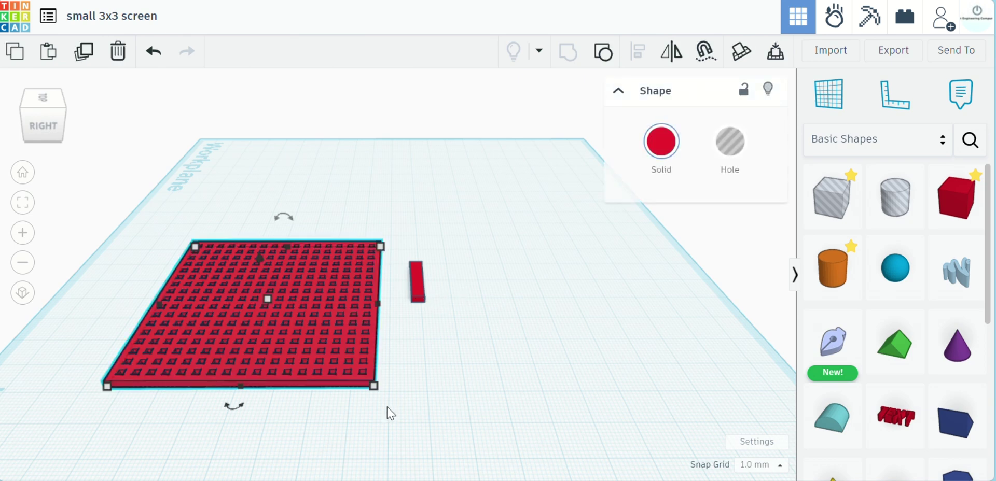
left_click(500, 318)
left_click(420, 298)
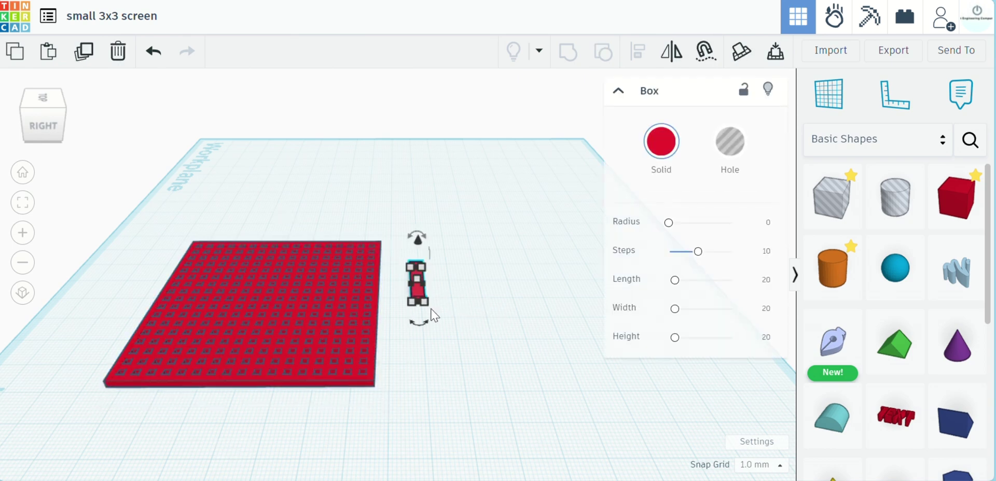
left_click(500, 284)
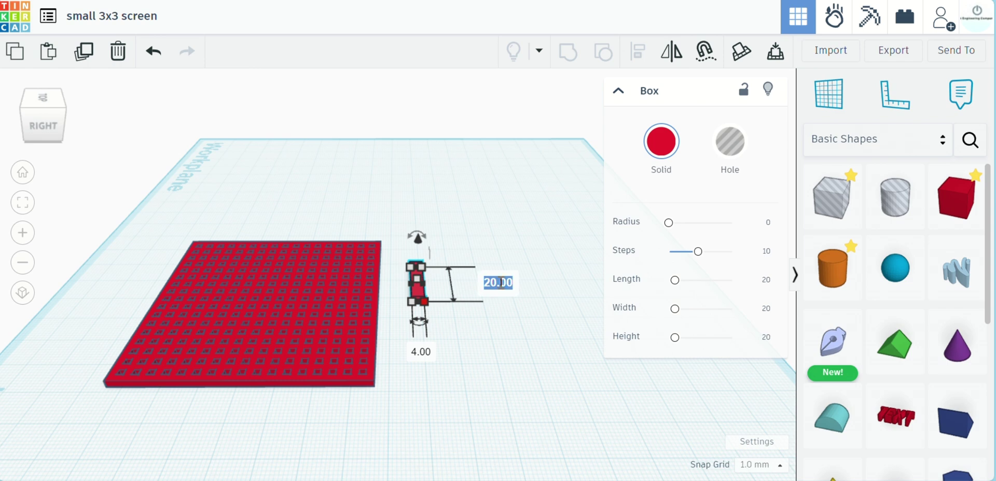
type("70")
key("Return")
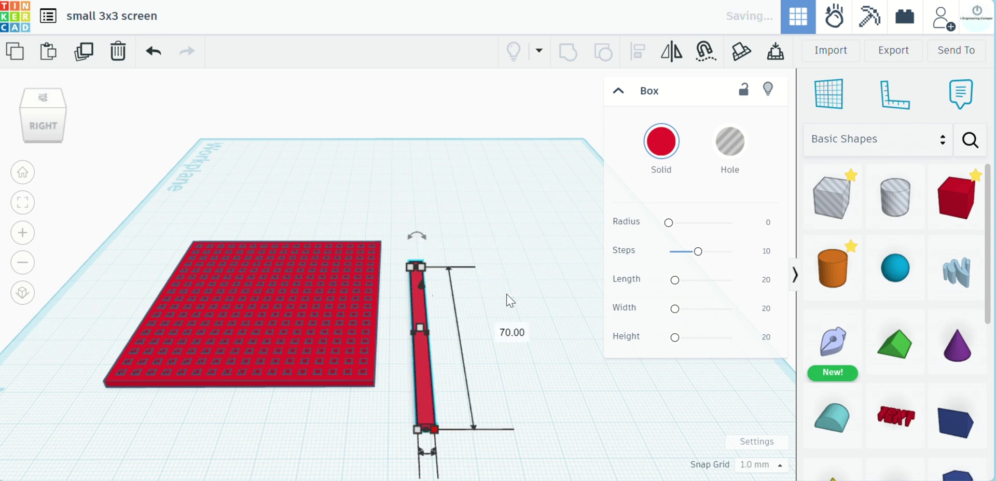
left_click(394, 412)
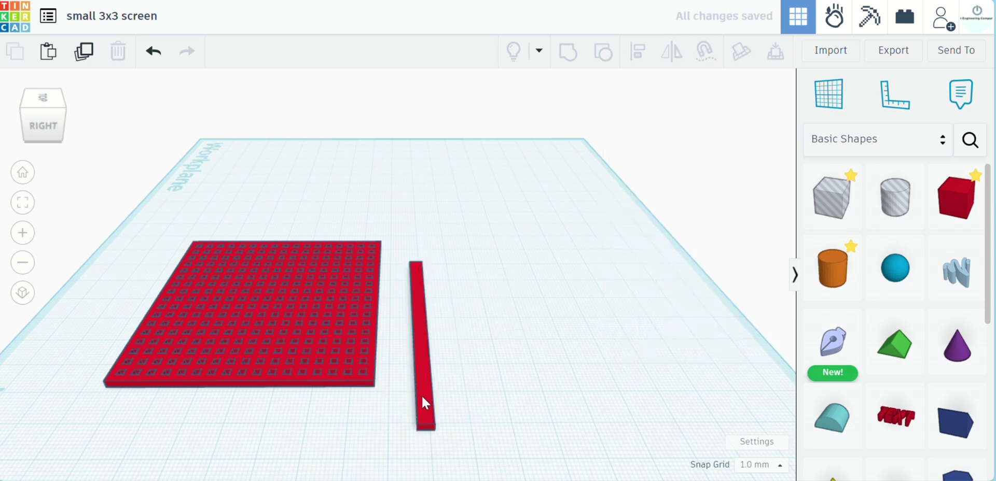
left_click_drag(421, 394, 376, 356)
From a top view, shift the bottom-edge bar across the plate onto its top edge.
left_click(411, 350)
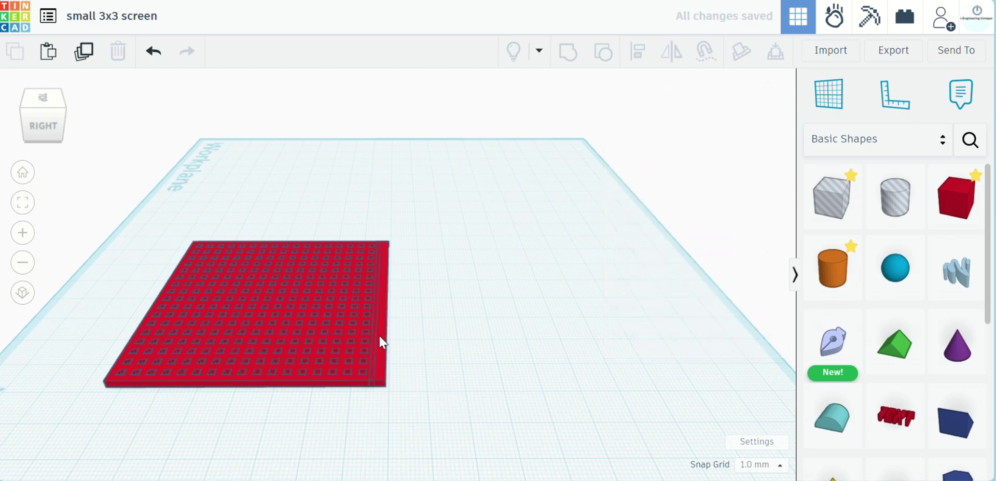
scroll(377, 337, "up", 5)
right_click_drag(418, 350, 223, 401)
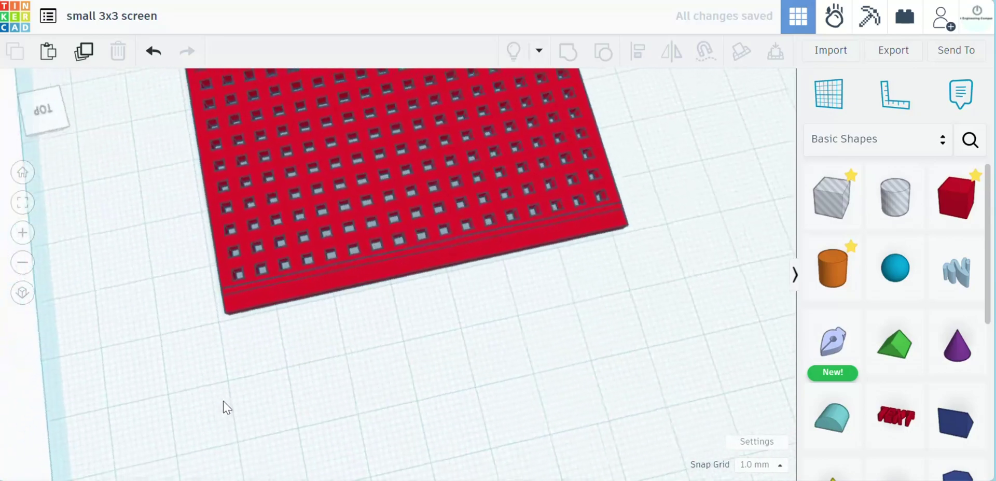
scroll(119, 331, "down", 2)
right_click_drag(120, 336, 490, 285)
left_click(415, 337)
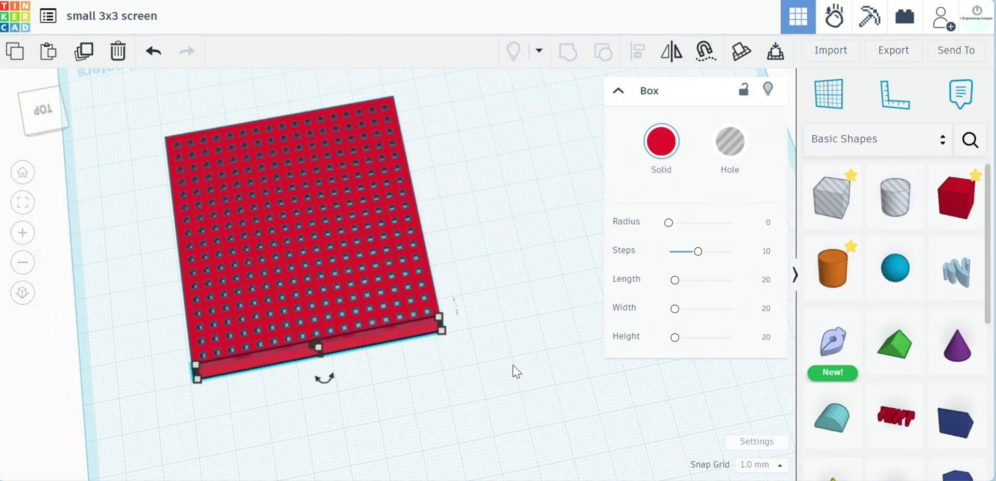
left_click(513, 365)
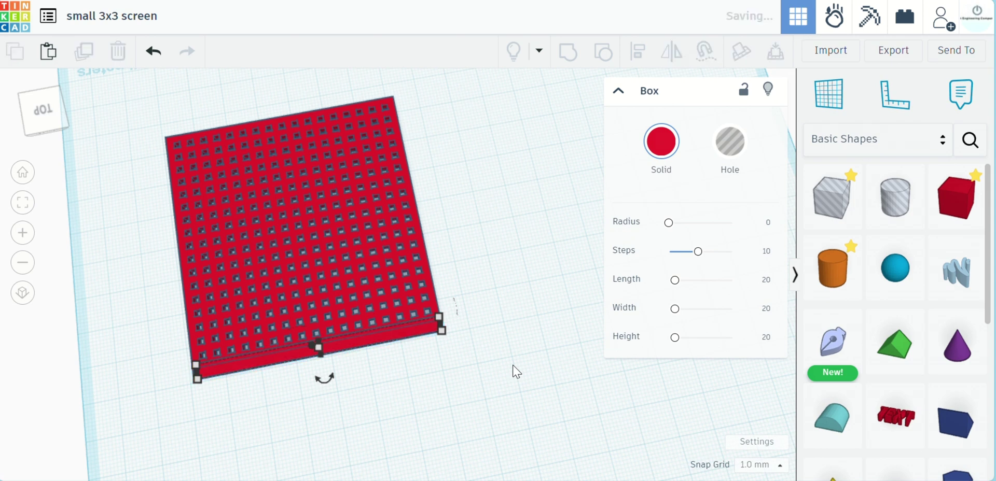
key("shift+Up")
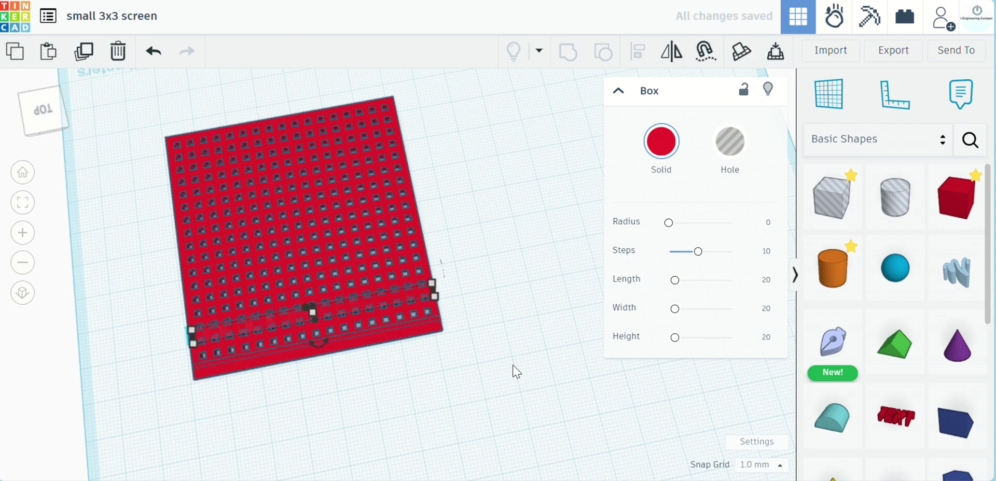
key("shift+Up")
key("shift+Up")
key("shift+Up")
key("shift+Up")
key("shift+Up")
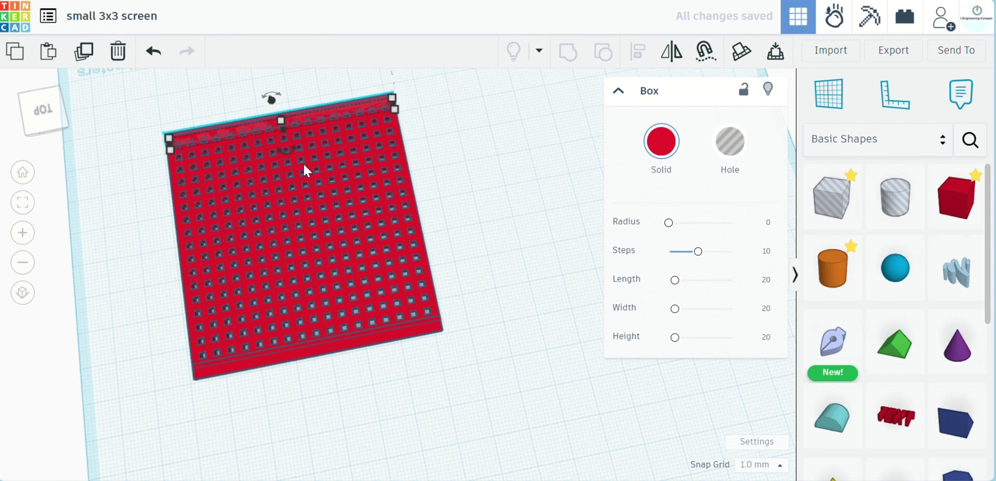
scroll(285, 129, "up", 4)
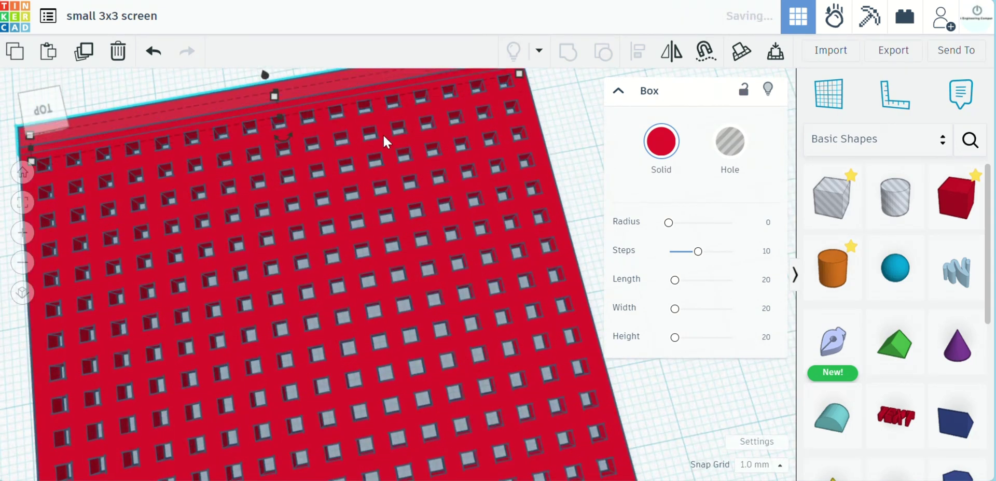
scroll(383, 135, "down", 3)
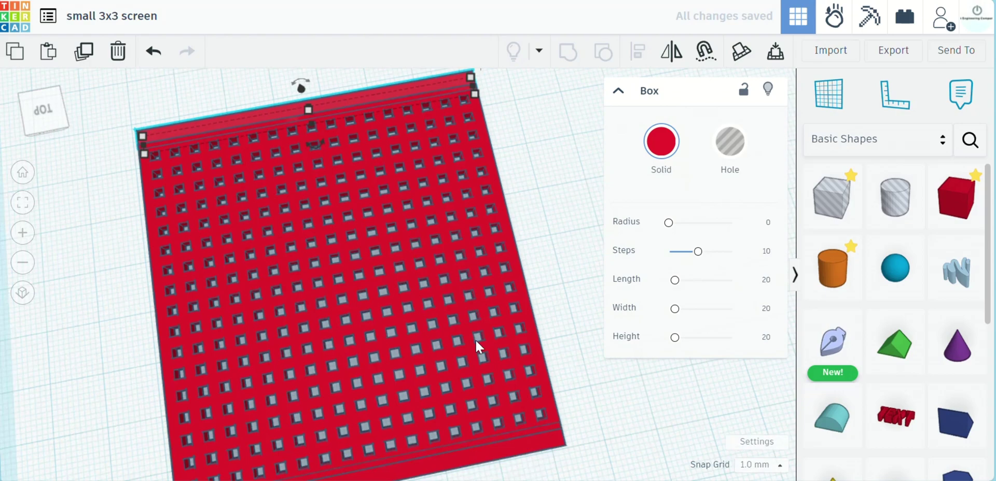
Reframe the view to show the whole plate and select the right-edge bar.
left_click(105, 237)
right_click_drag(89, 254, 310, 98)
scroll(636, 191, "down", 3)
right_click_drag(665, 273, 591, 289)
left_click(591, 291)
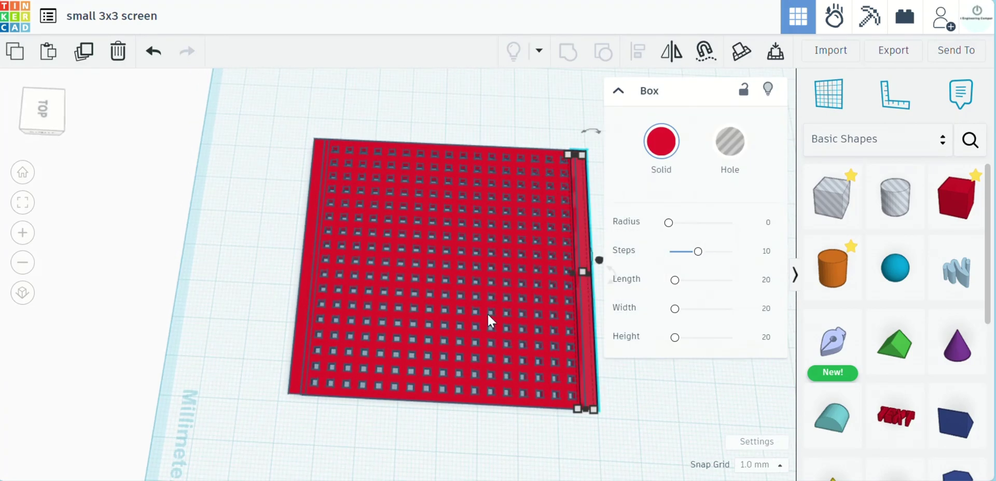
Group the left- and right-edge bars into one shape and begin rotating the pair.
left_click(303, 290, "shift")
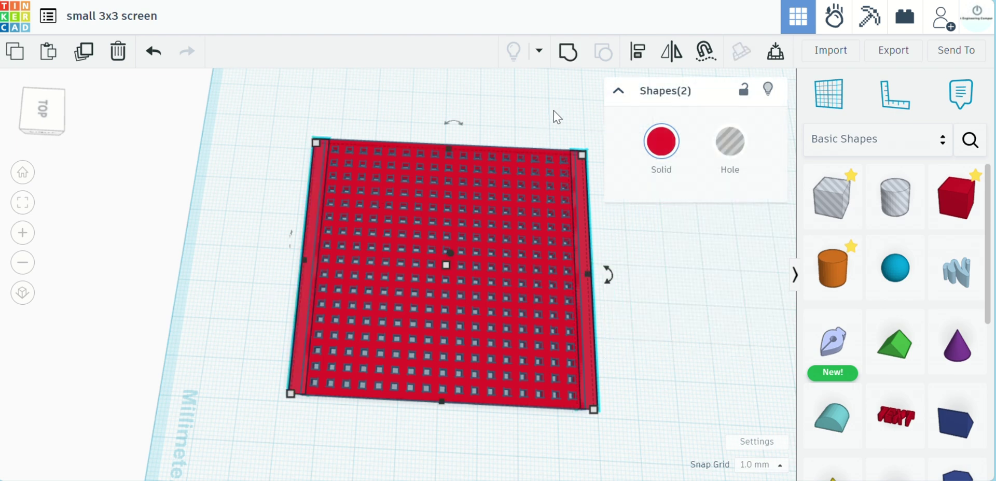
left_click(571, 64)
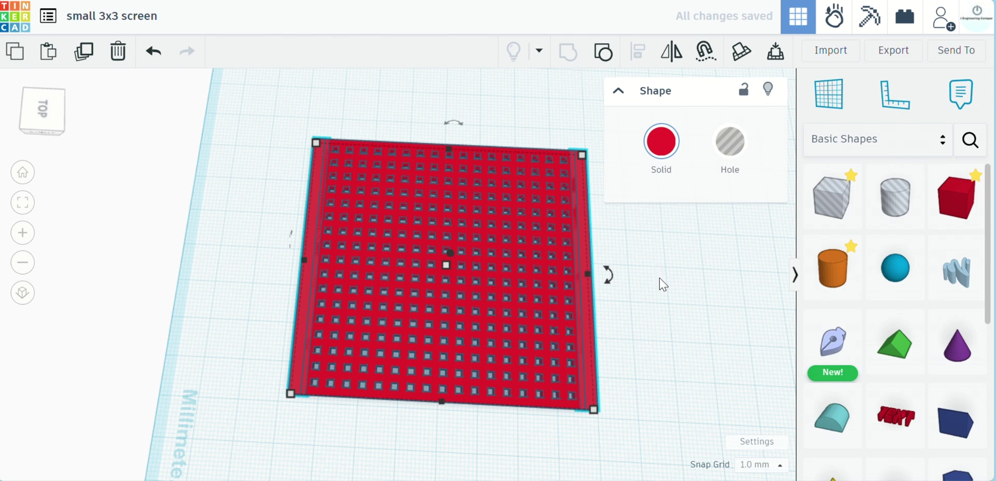
left_click_drag(606, 276, 454, 138)
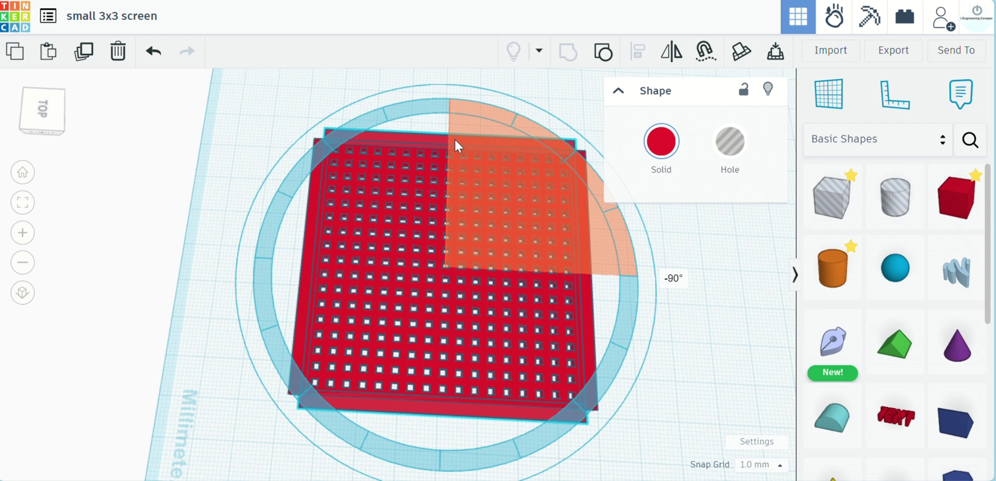
Finish the -90° turn of the bar pair, inspect the plate edges, and reselect the border piece.
left_click_drag(454, 139, 455, 139)
left_click(680, 323)
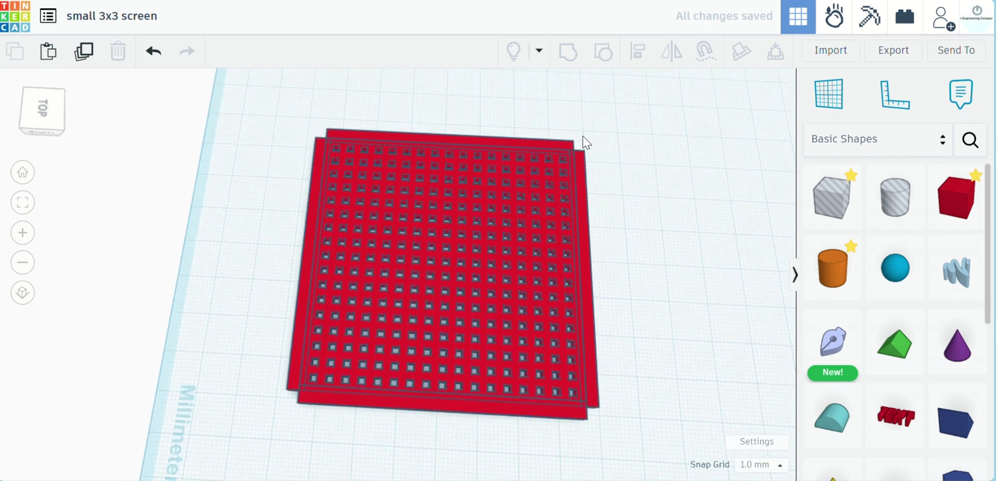
right_click_drag(615, 411, 564, 434)
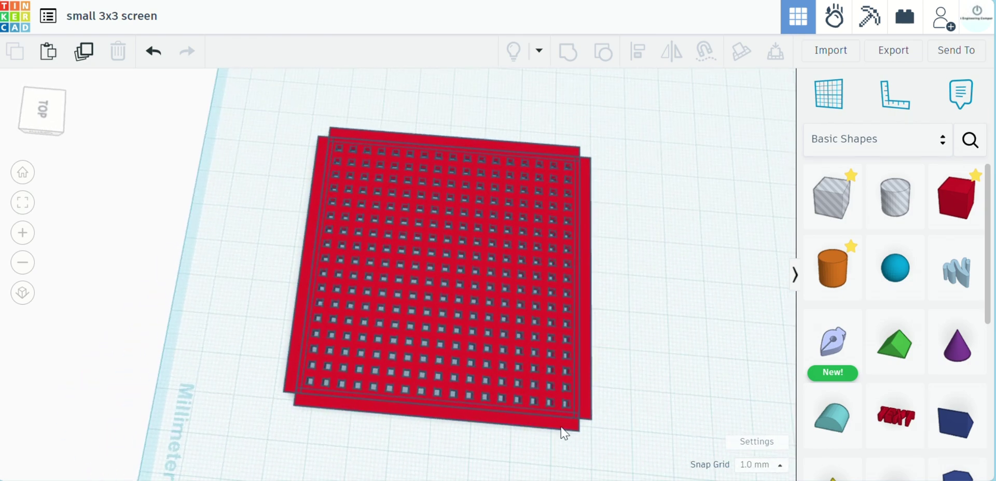
left_click(568, 429)
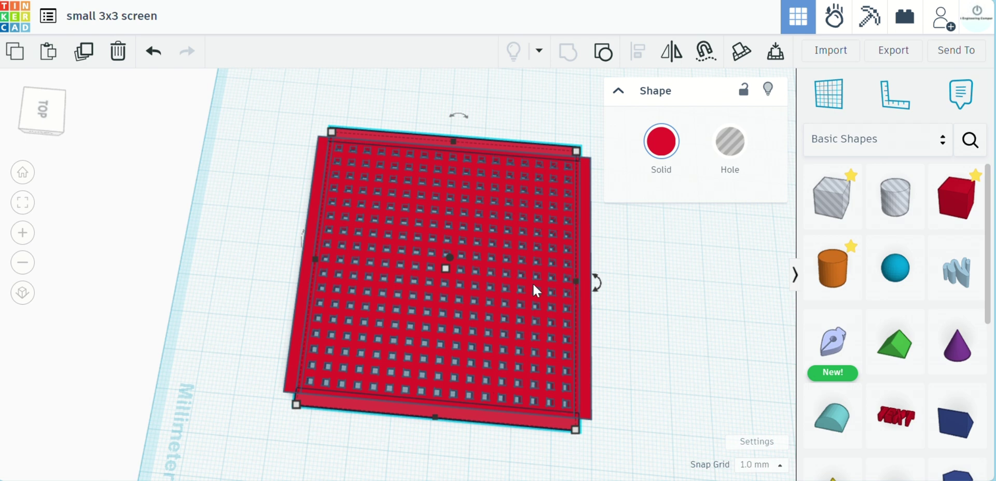
Stretch the border strip's right and left ends out to span the plate's full width.
left_click_drag(574, 278, 588, 289)
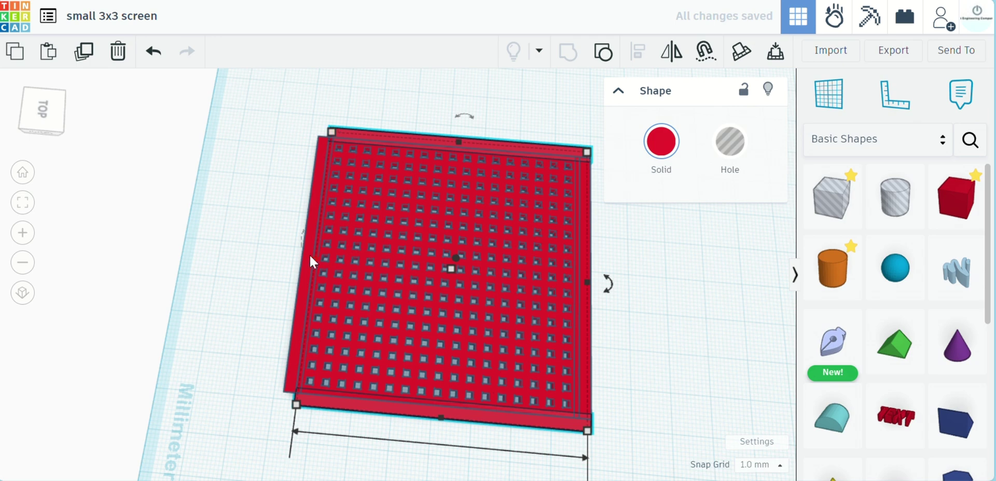
left_click_drag(315, 259, 304, 261)
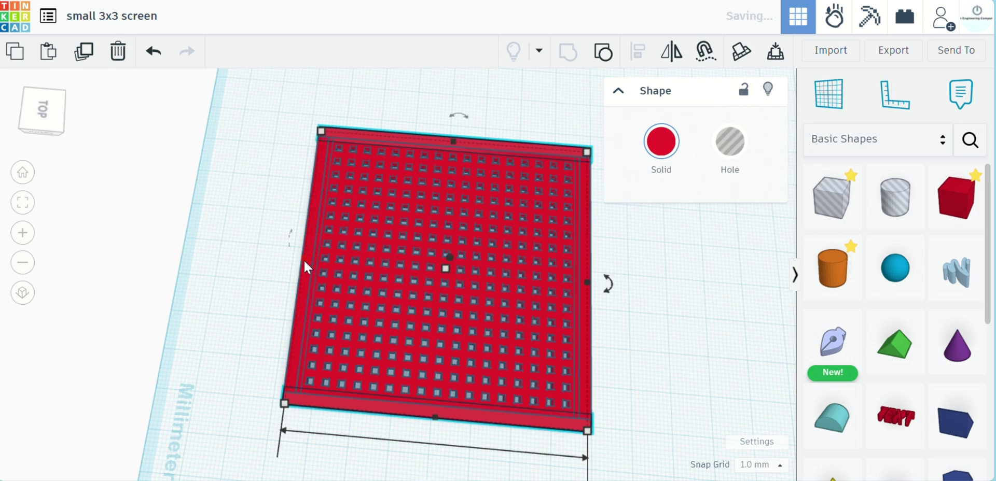
left_click(252, 262)
right_click_drag(252, 262, 310, 337)
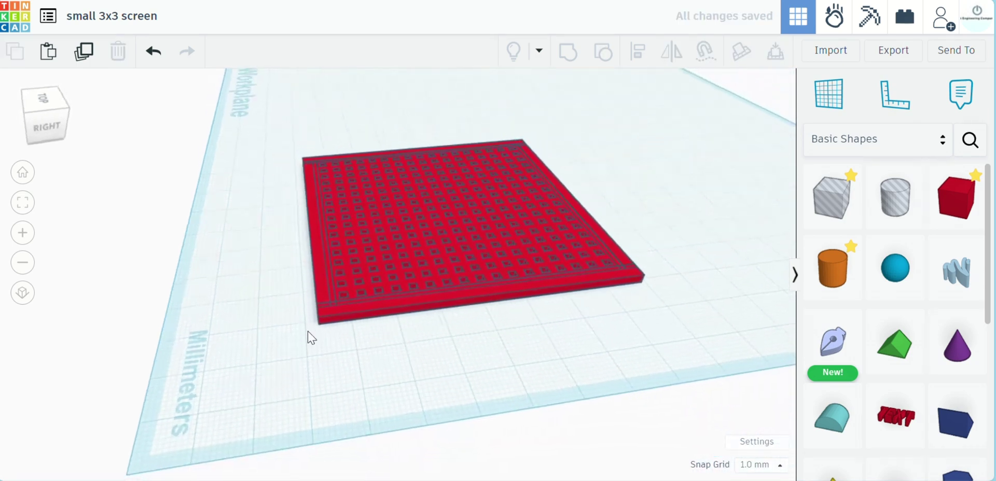
mouse_move(617, 342)
right_mouse_down()
mouse_move(612, 362)
mouse_move(600, 349)
right_mouse_up()
Box-select the plate and its two border bars and group them into one part.
scroll(600, 349, "down", 2)
left_click_drag(339, 155, 633, 395)
left_click(569, 53)
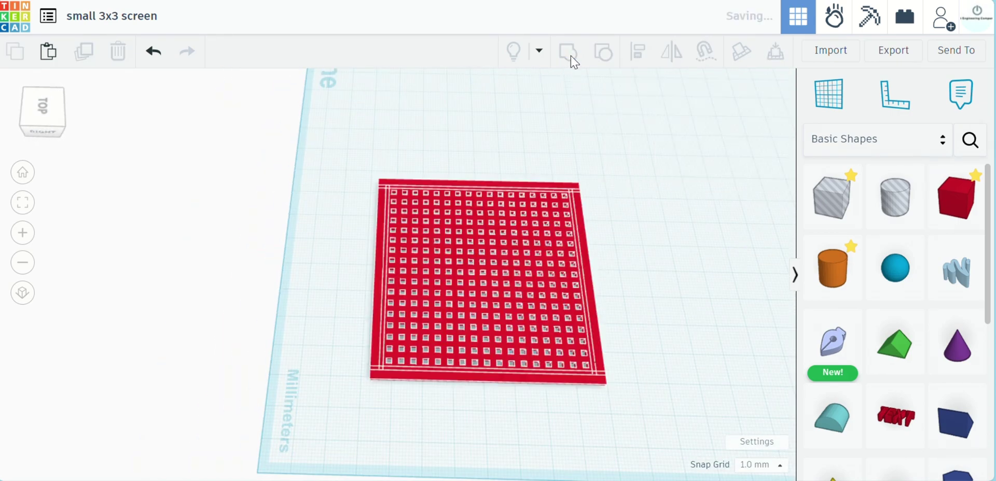
left_click(686, 359)
Orbit around the grouped screen to check it from front and top-down views.
right_click_drag(636, 299, 474, 394)
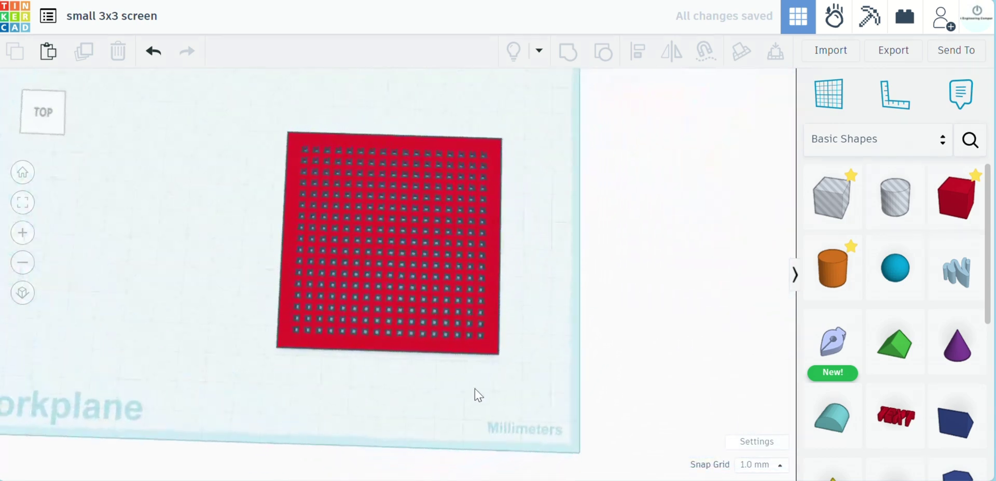
right_click_drag(415, 415, 349, 386)
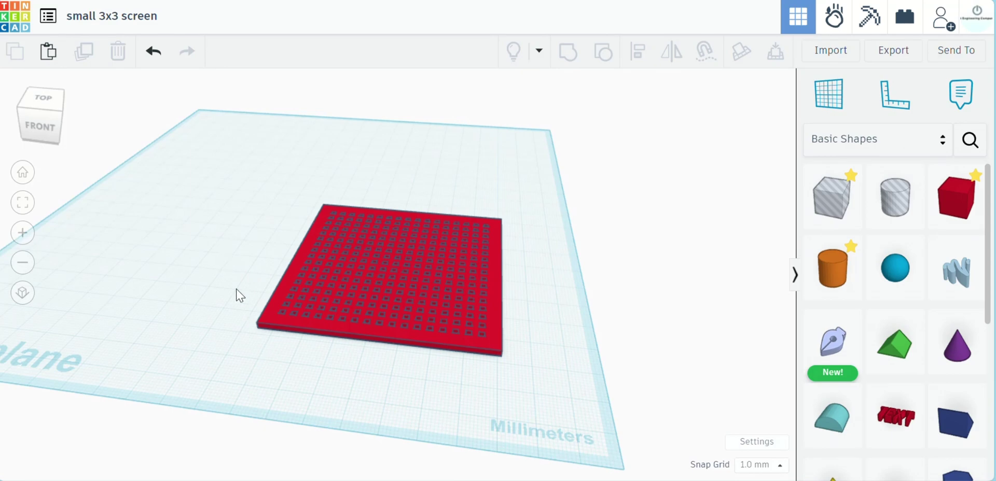
right_click_drag(235, 294, 242, 237)
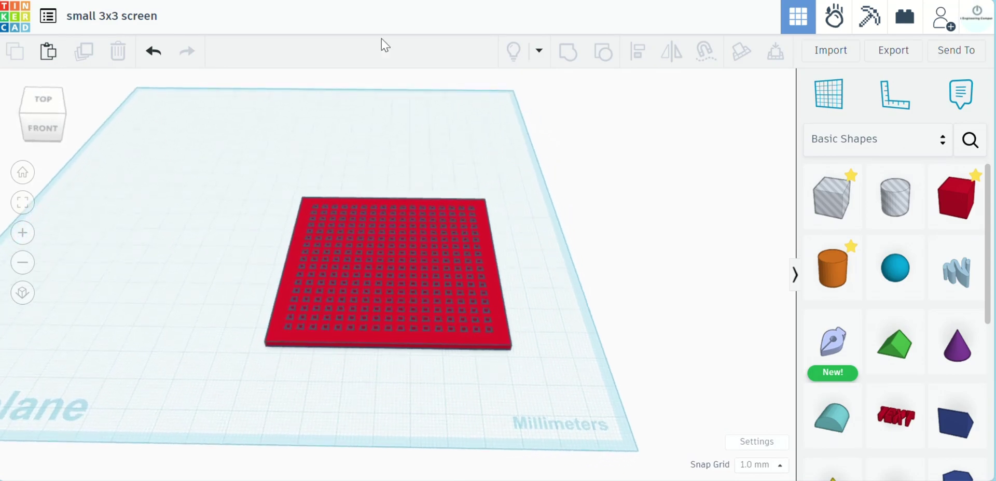